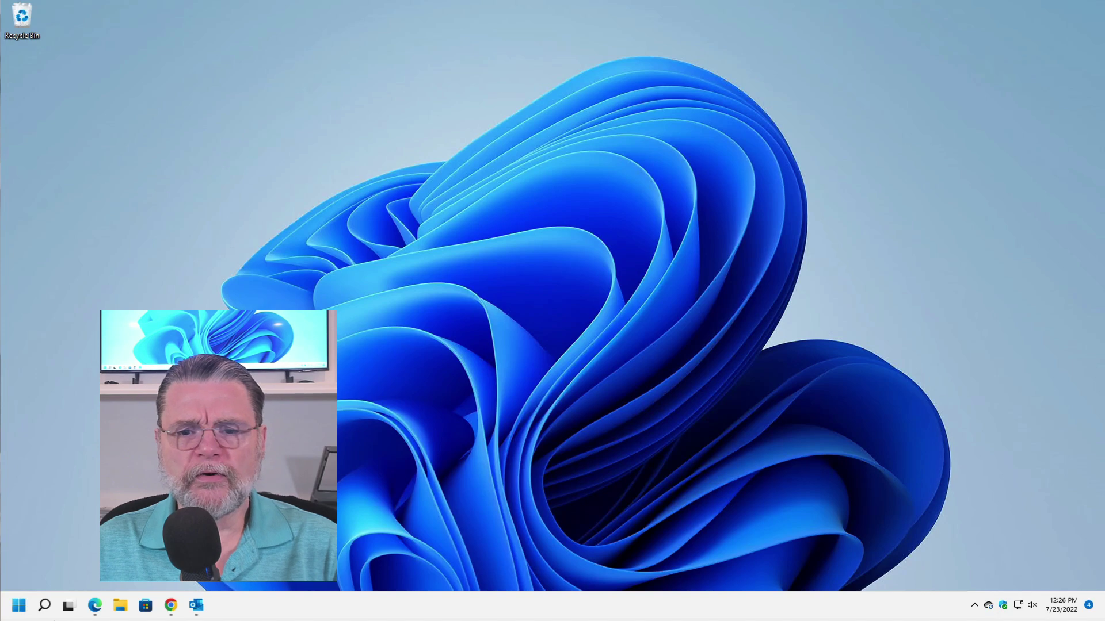
Step: Open File Explorer and load the askleo.com home page in Edge
key("super+e")
left_click(97, 608)
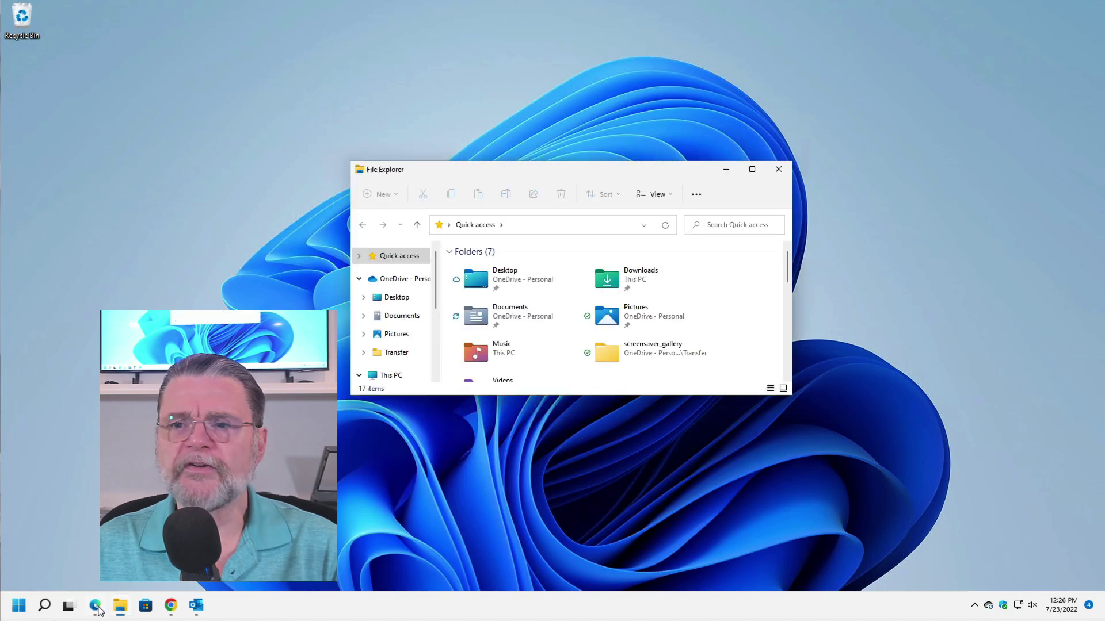
left_click(629, 30)
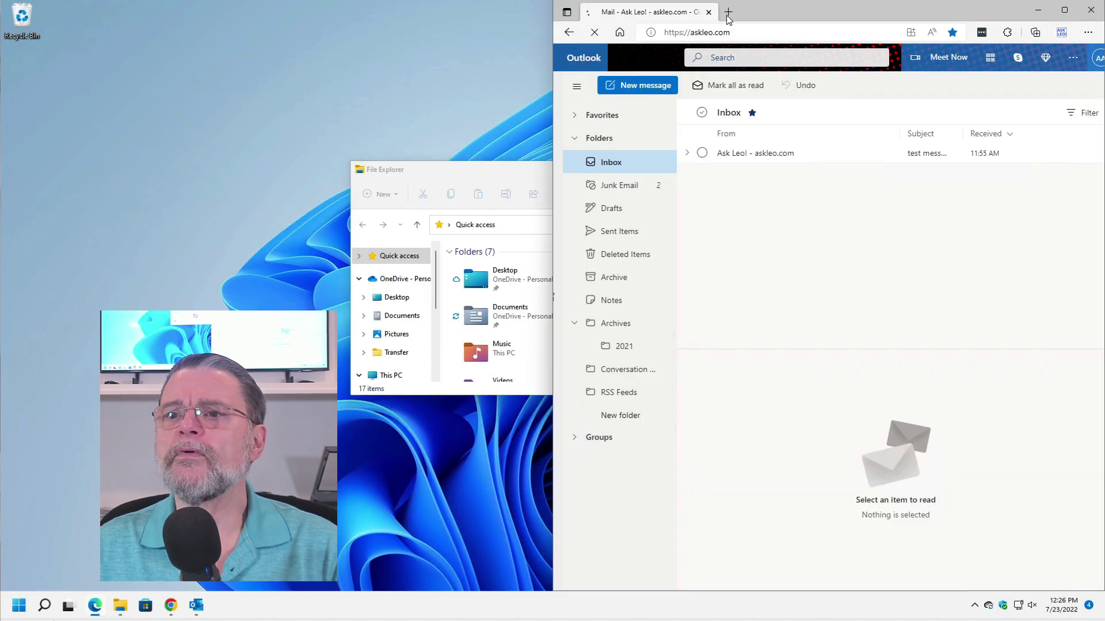
Step: Shift Edge to the left and place File Explorer at the upper left of the desktop
left_click_drag(778, 8, 685, 10)
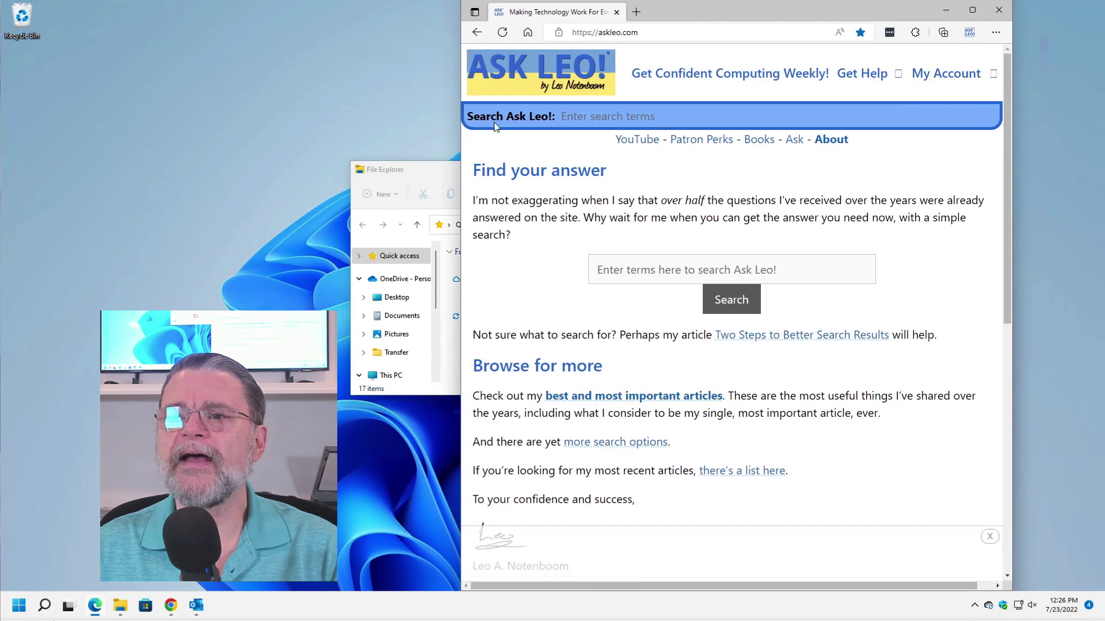
left_click_drag(430, 173, 169, 86)
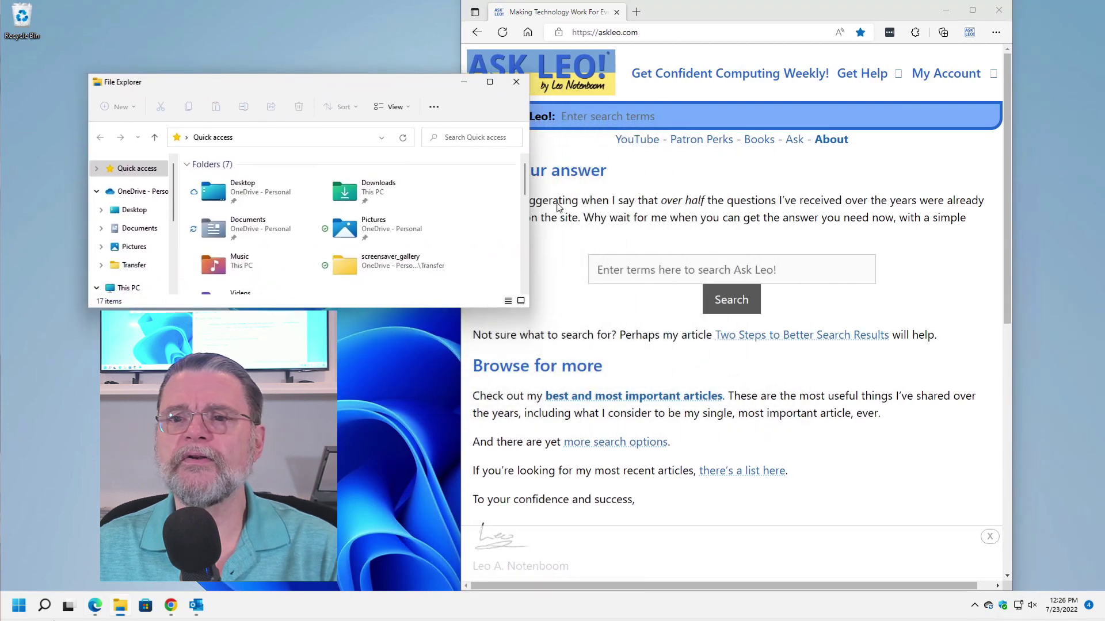
left_click_drag(401, 85, 347, 66)
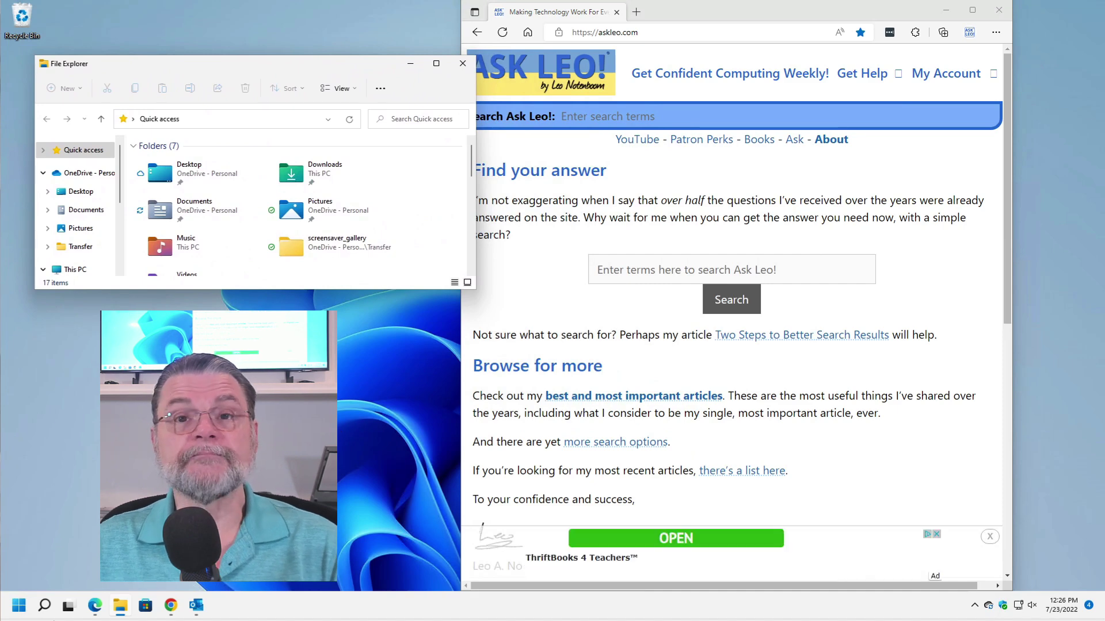
Step: Capture the full screen with PrtSc and browse to Pictures > Screenshots, showing its two PNGs
key("Print")
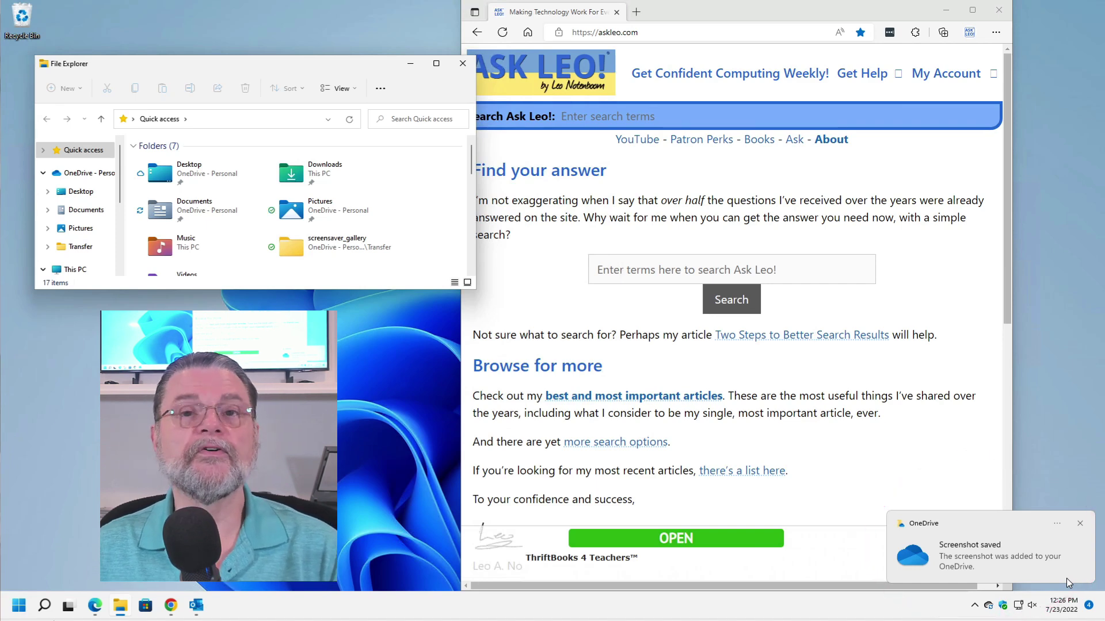
double_click(291, 216)
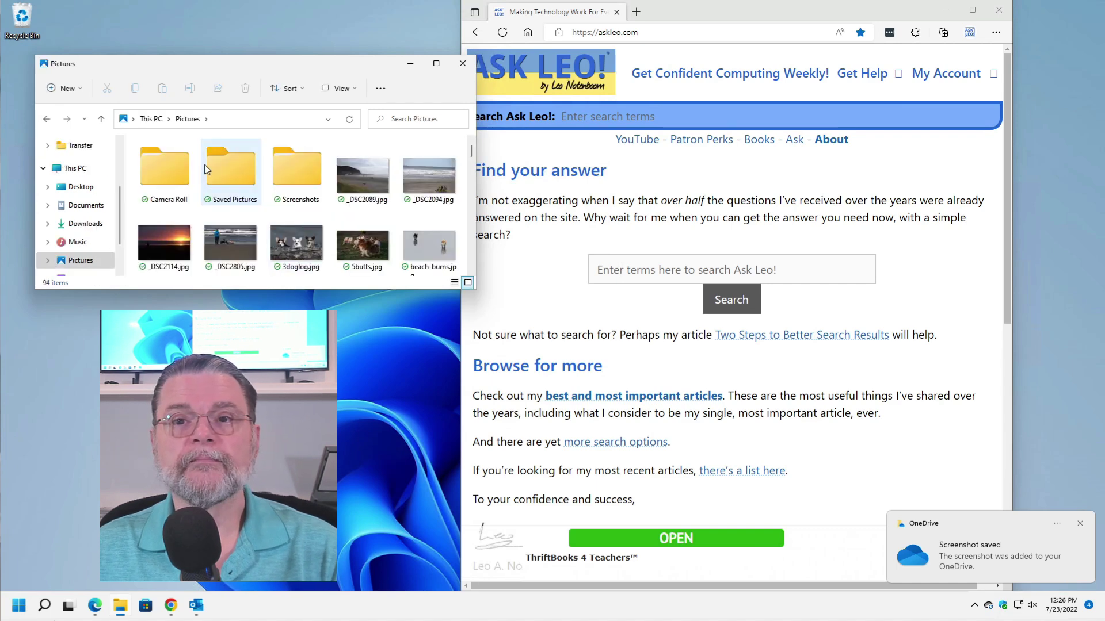
double_click(291, 177)
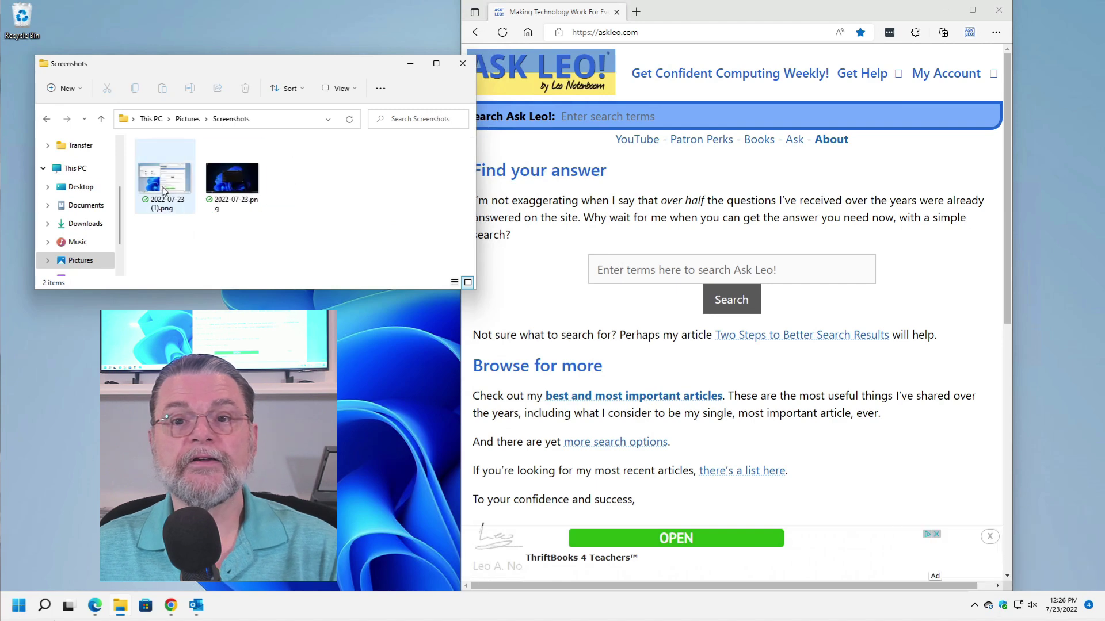
mouse_move(166, 191)
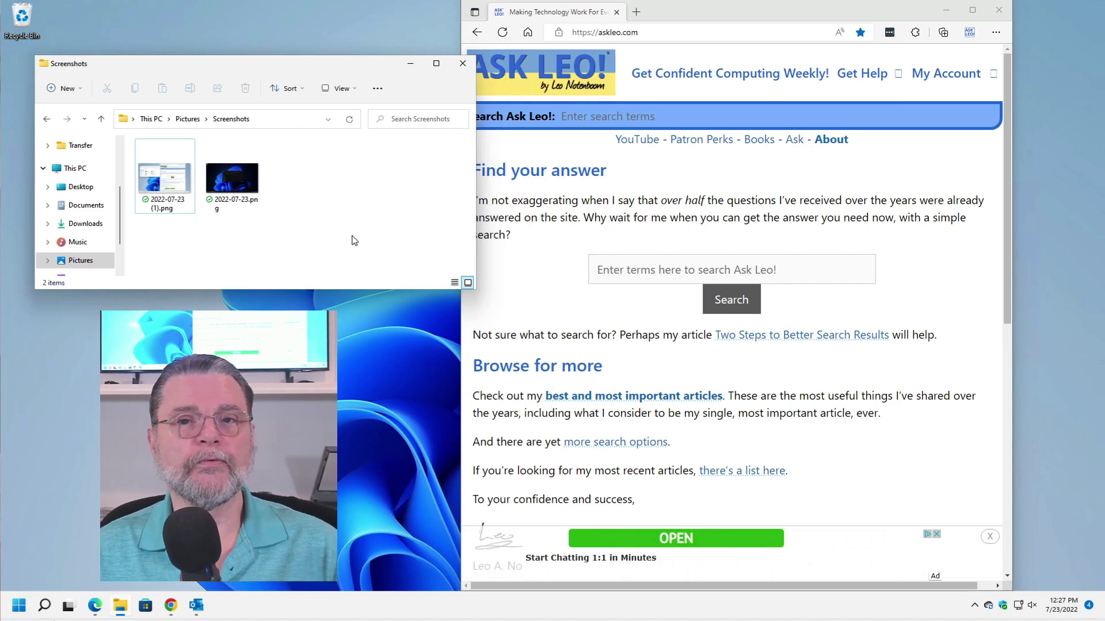
Step: Delete both PNGs from Screenshots, then capture only the Edge window with Alt+PrtSc
left_click_drag(321, 236, 144, 154)
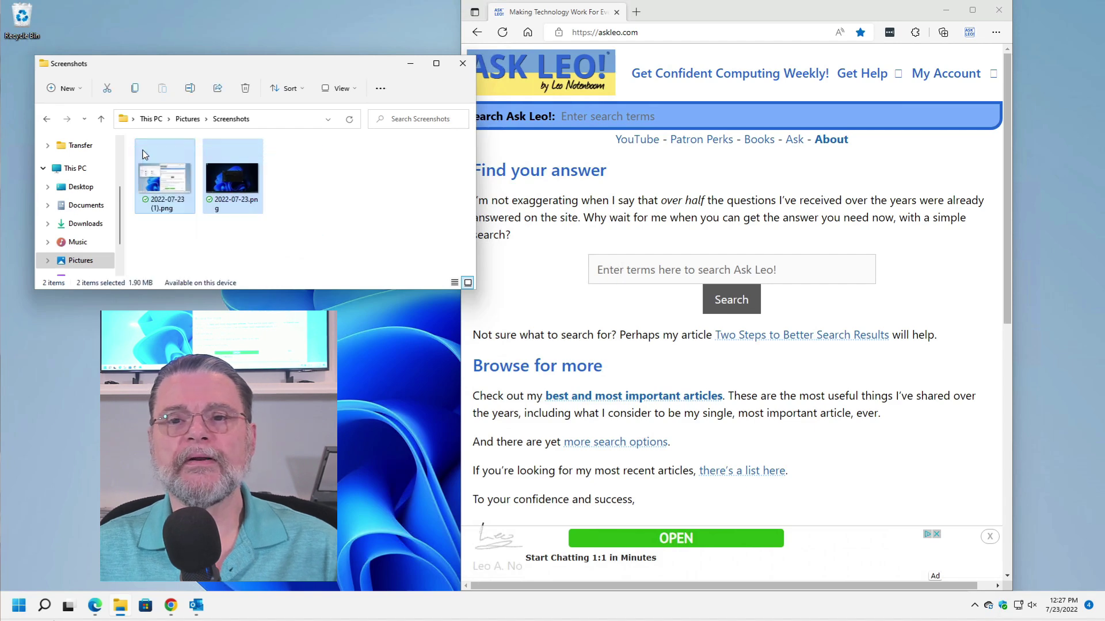
key("Delete")
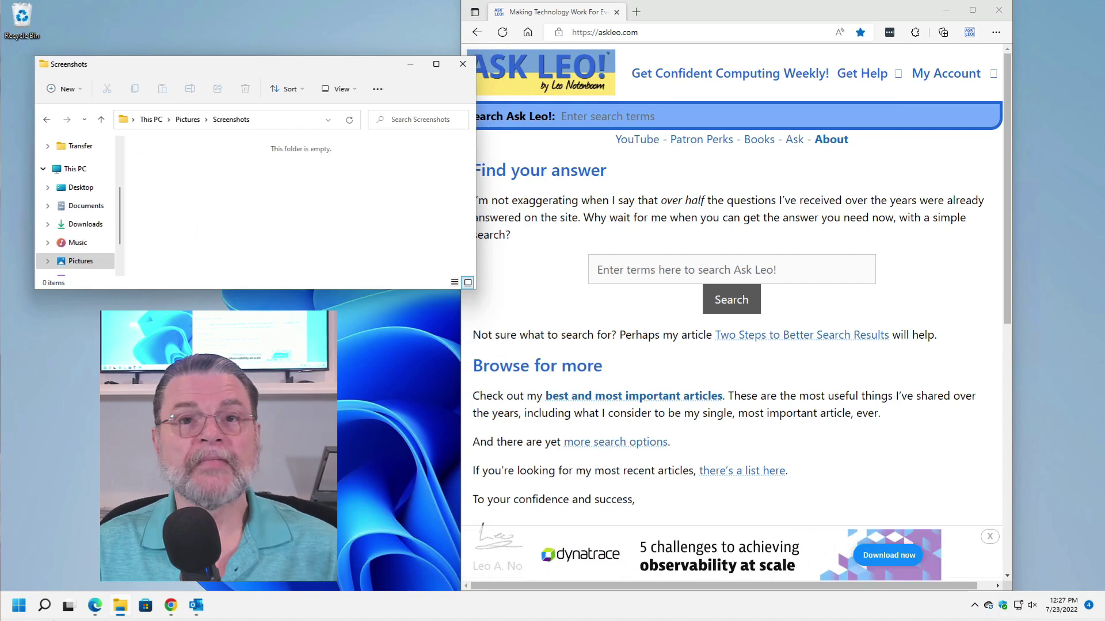
left_click(755, 10)
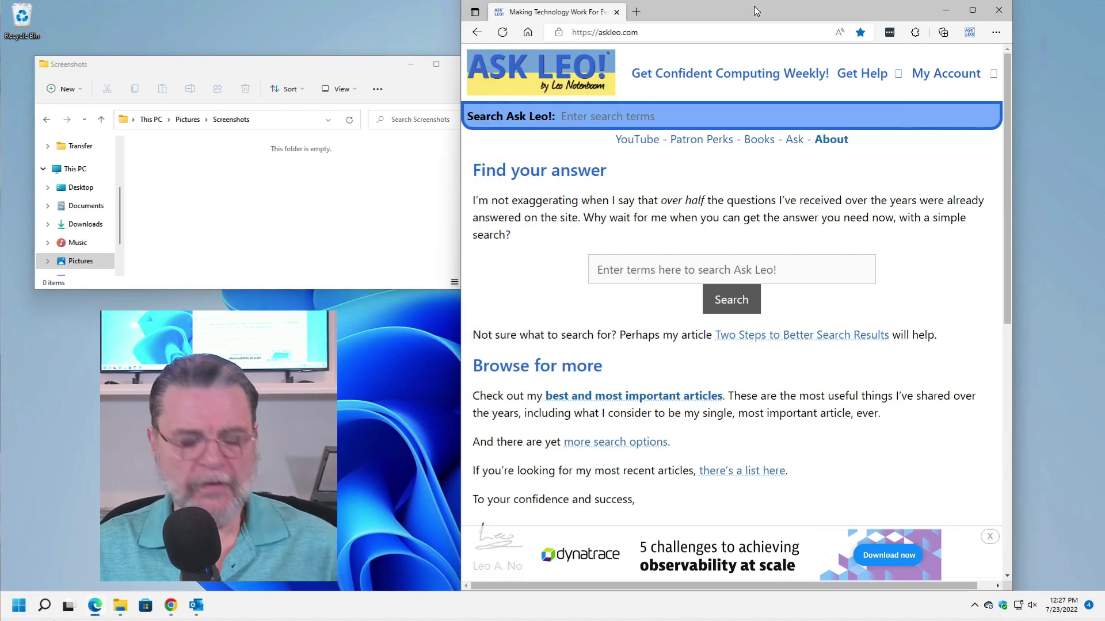
key("alt+Print")
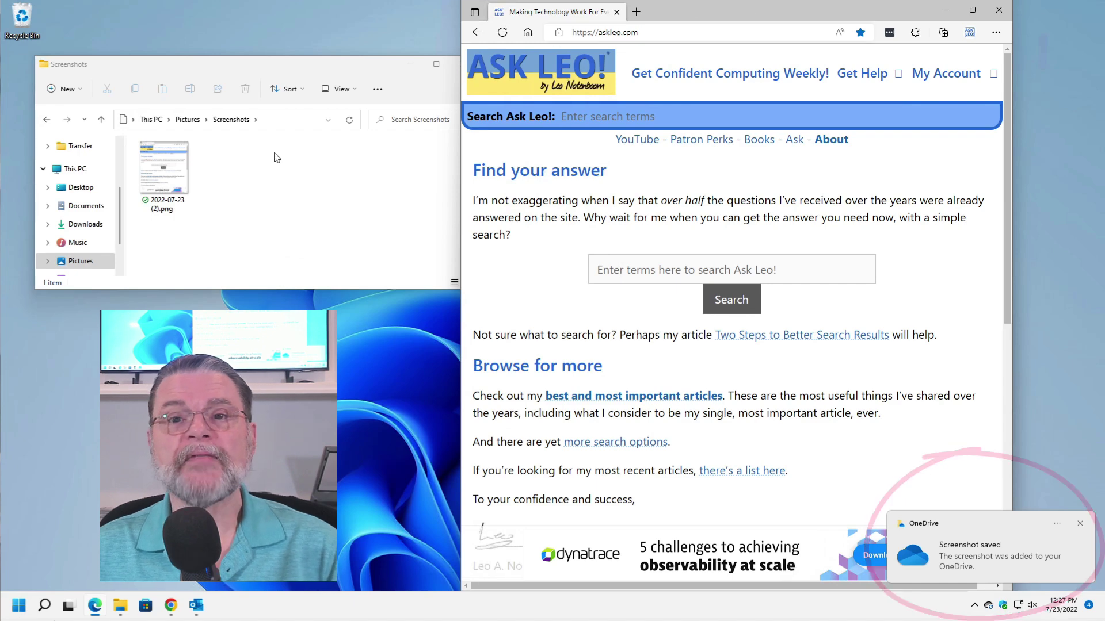
double_click(178, 170)
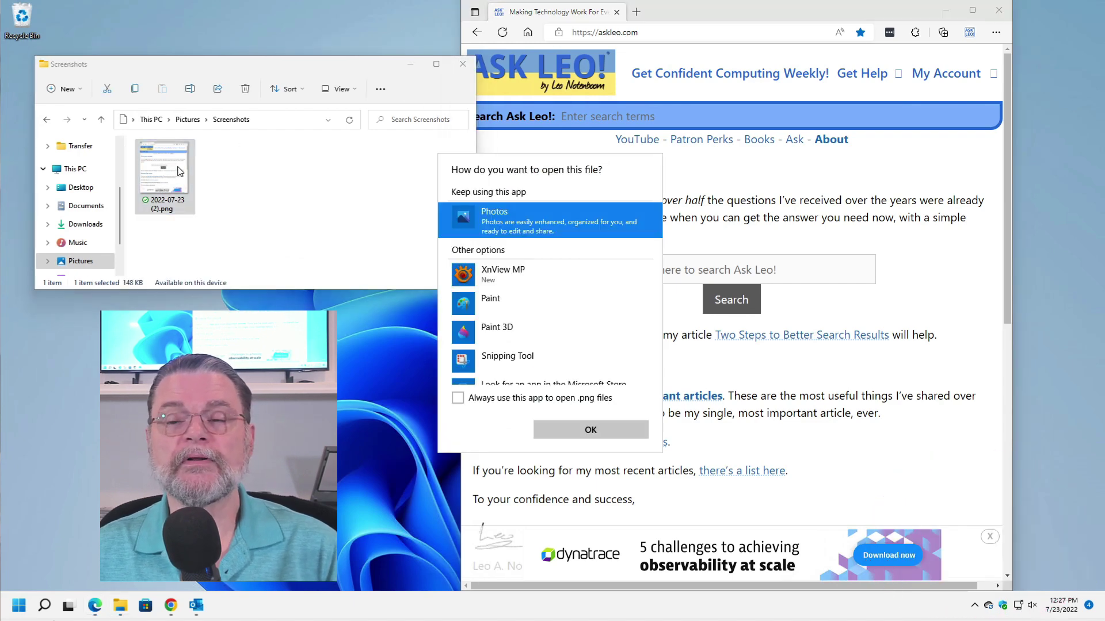
left_click(544, 279)
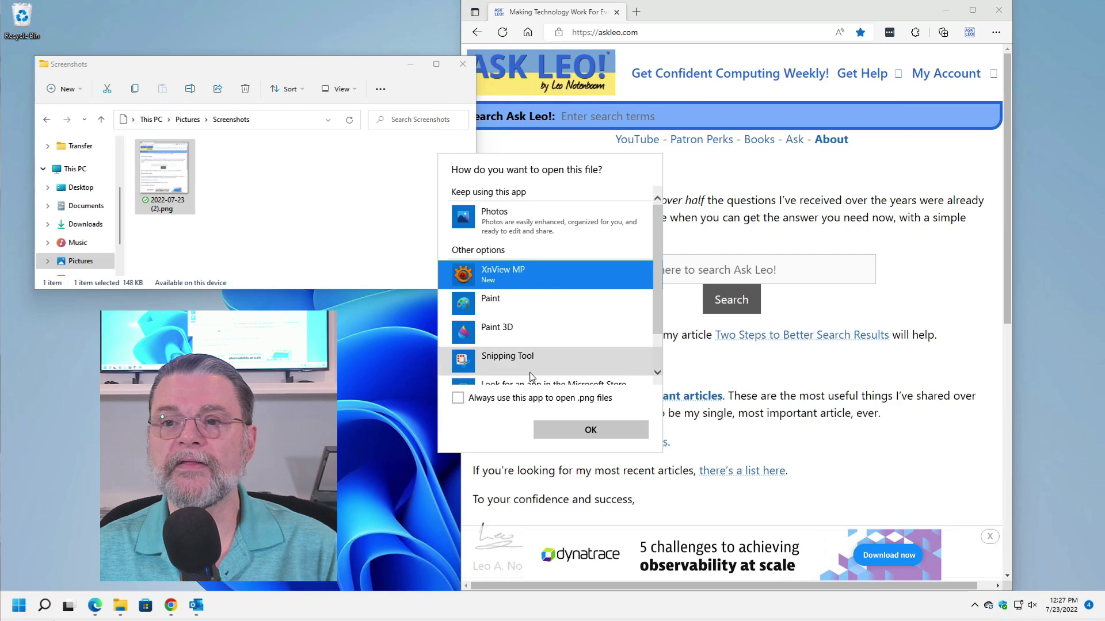
left_click(582, 432)
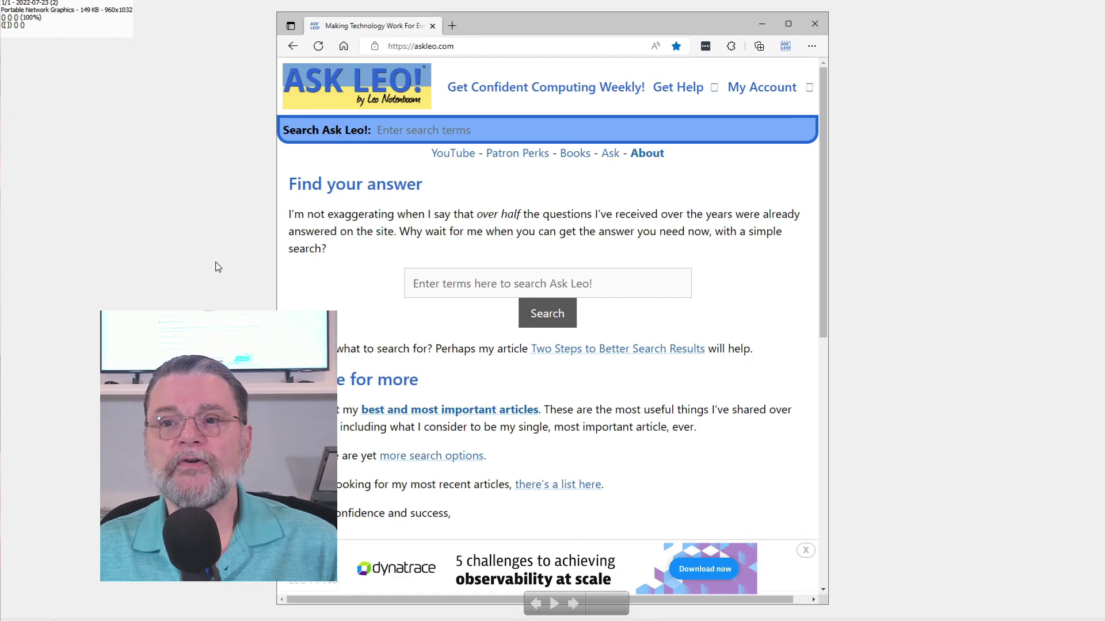
double_click(722, 233)
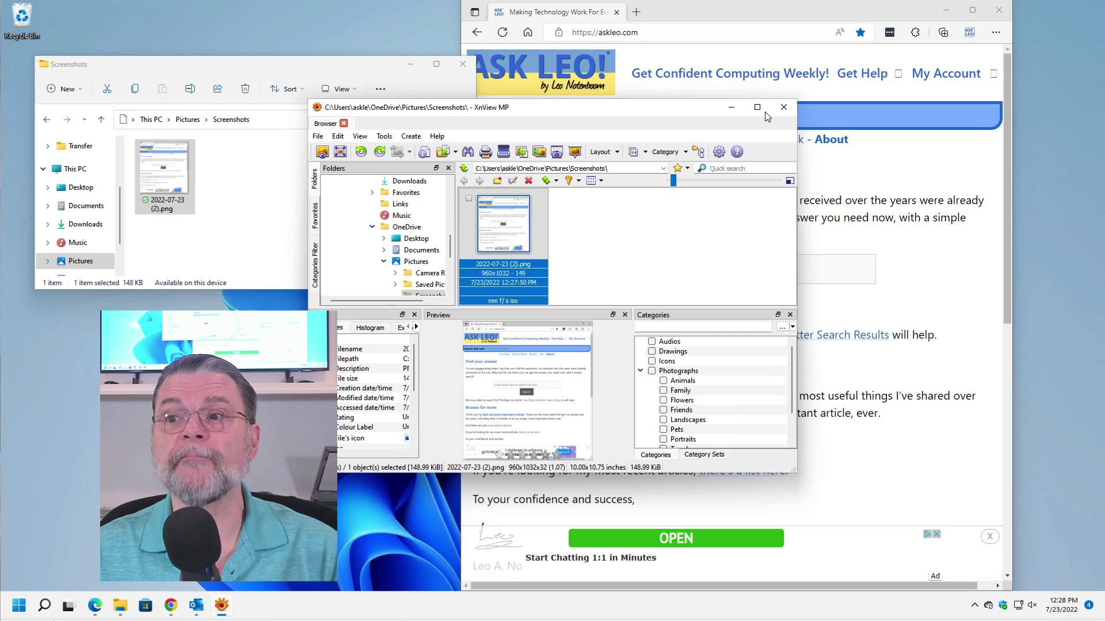
left_click(784, 108)
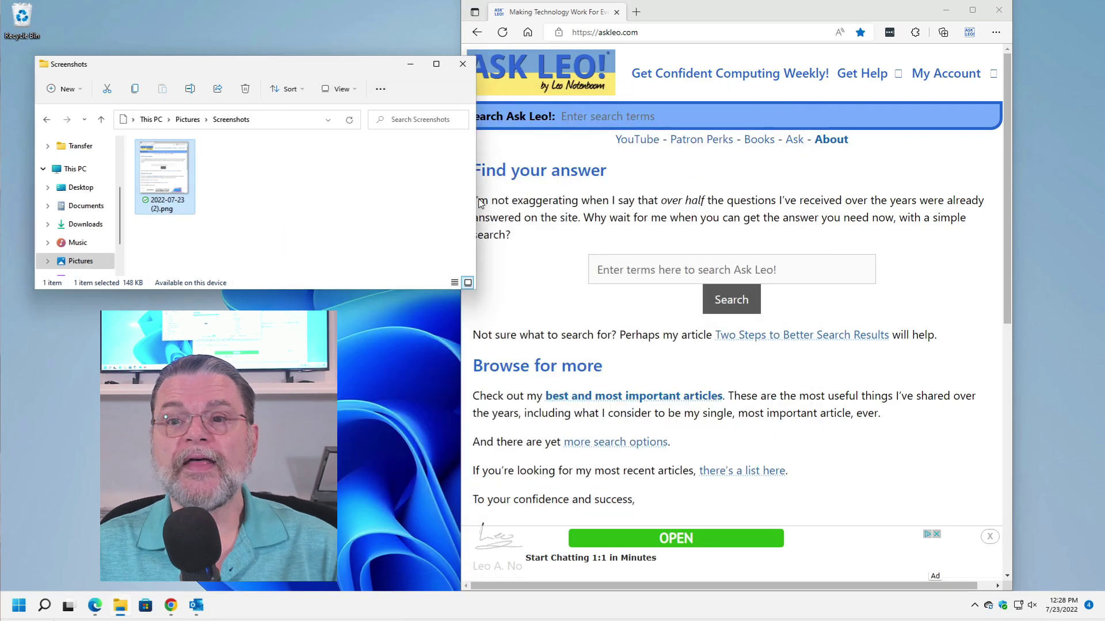
left_click(722, 12)
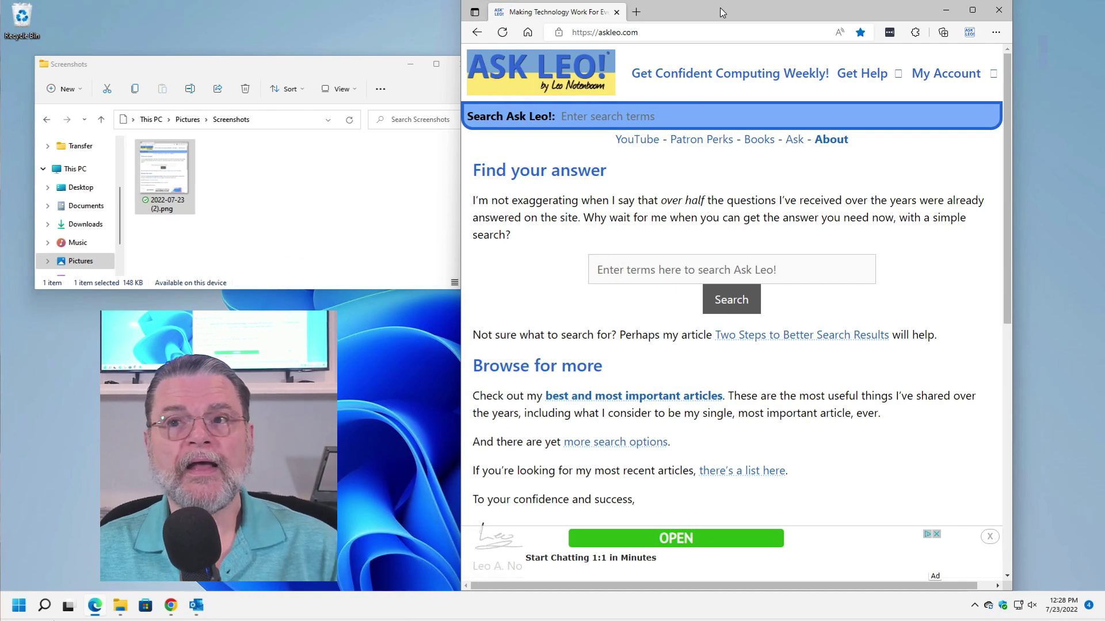
key("alt+Print")
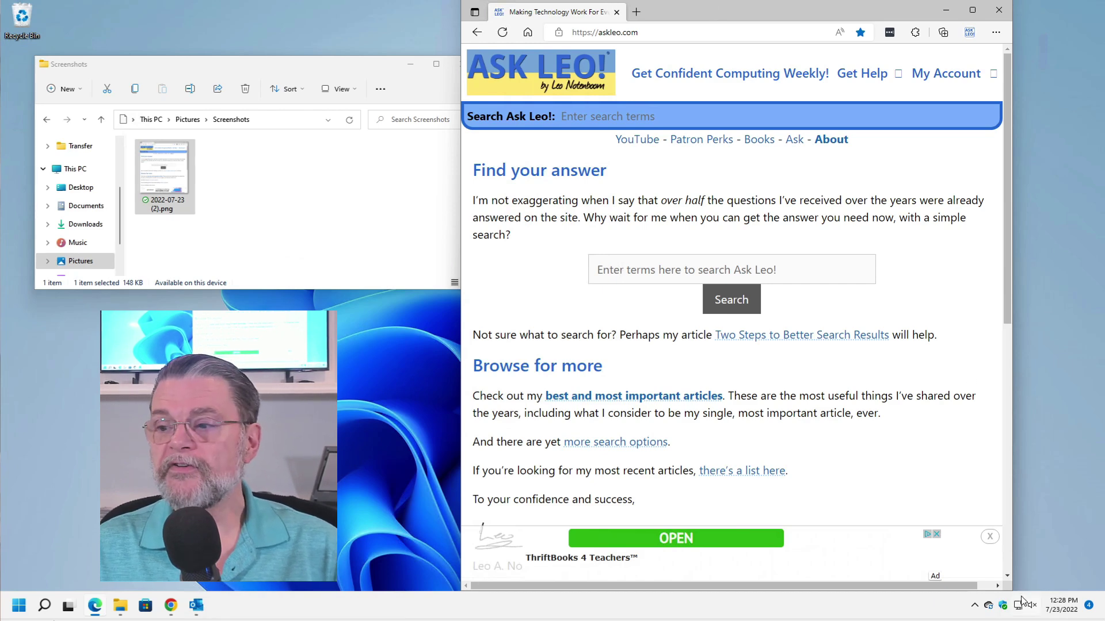
Step: Open the Screenshots folder under OneDrive's Pictures in the navigation pane
left_click(229, 168)
left_click(230, 170)
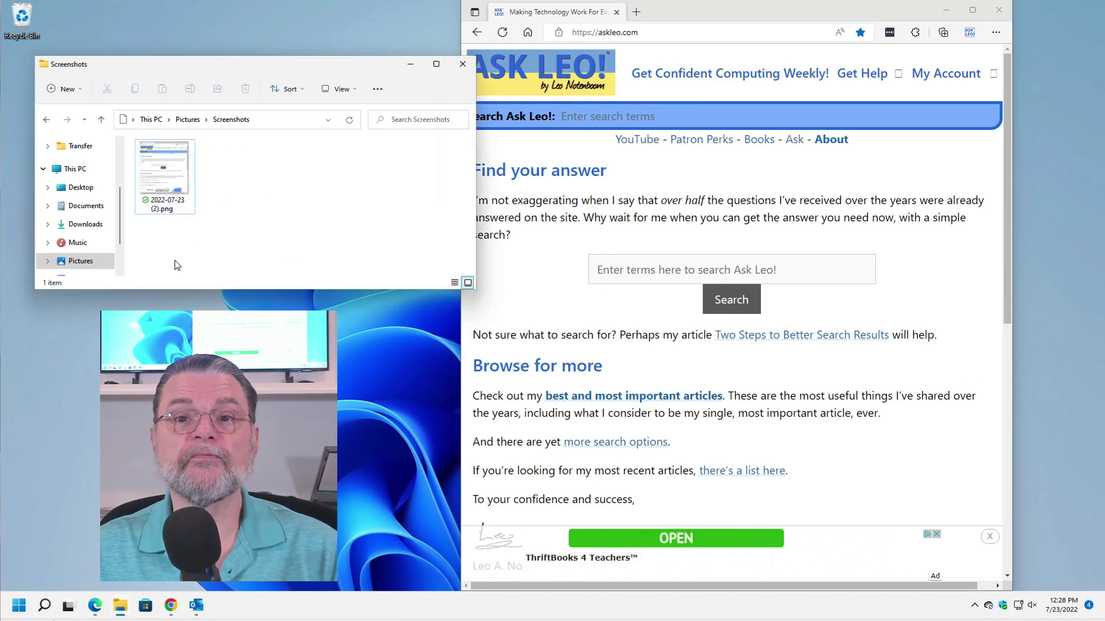
left_click(121, 258)
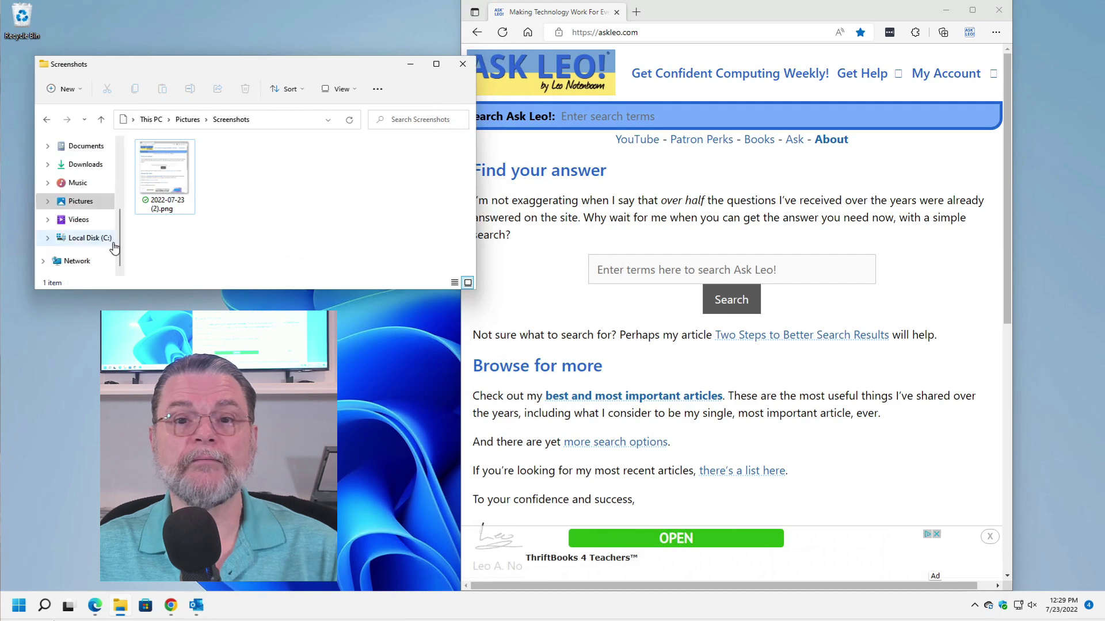
scroll(111, 251, "up", 1)
scroll(111, 250, "up", 2)
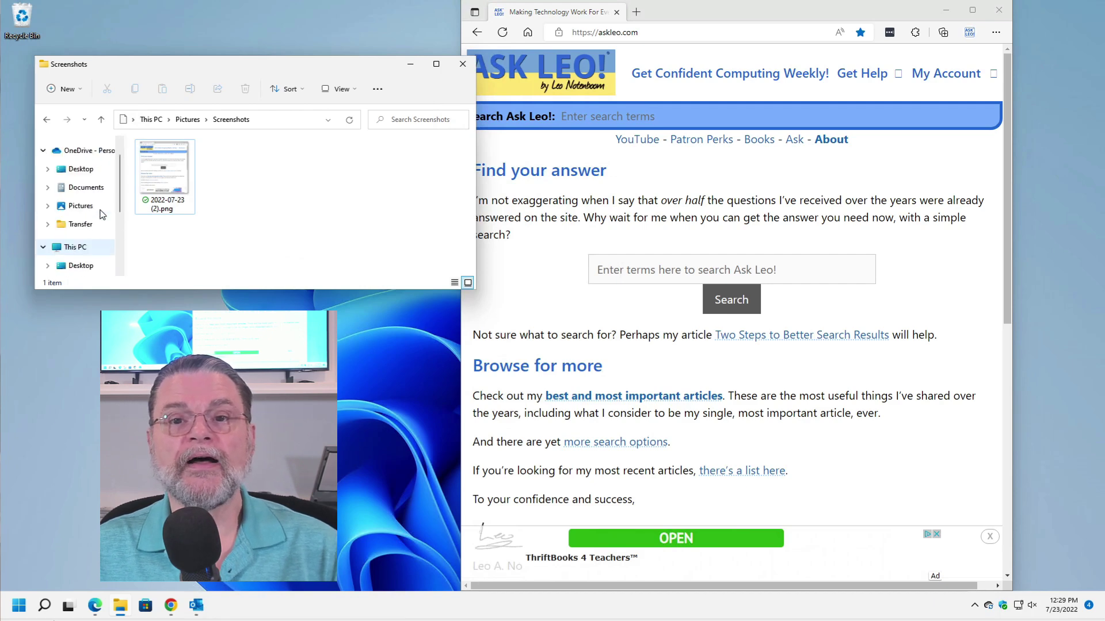
left_click(75, 230)
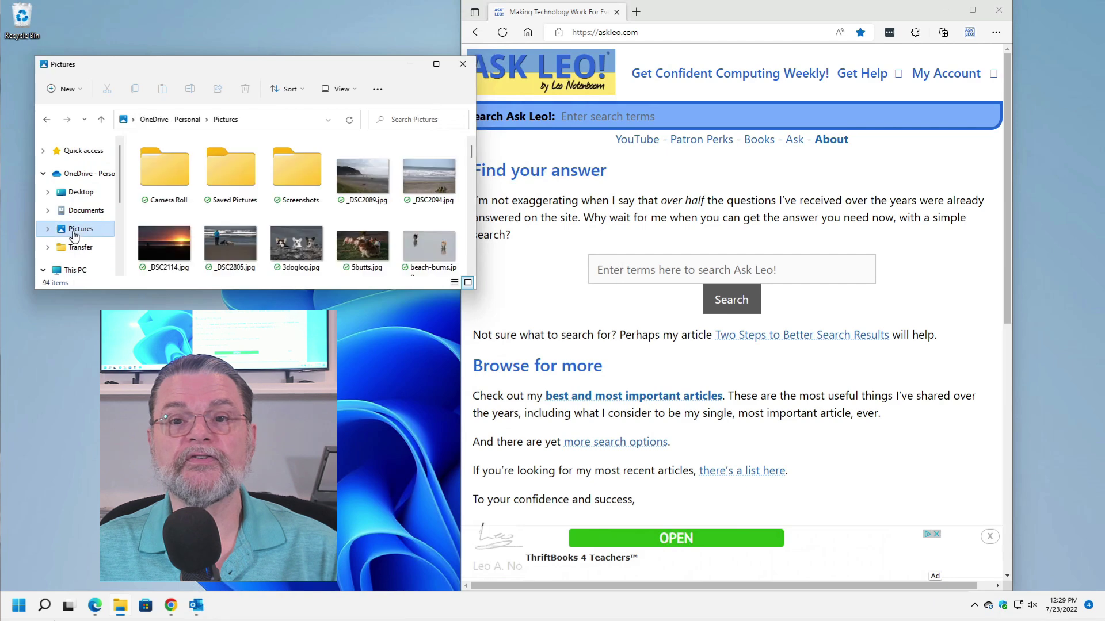
double_click(300, 180)
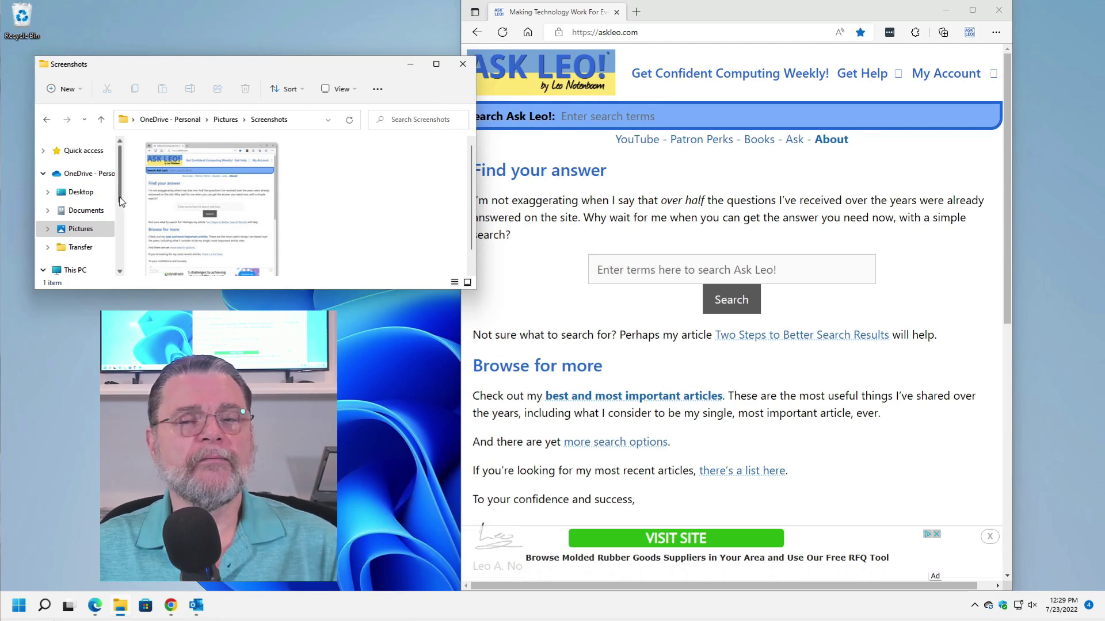
Step: Collapse OneDrive and open This PC > Pictures > Screenshots, holding 2022-07-23 (2).png
left_click(44, 173)
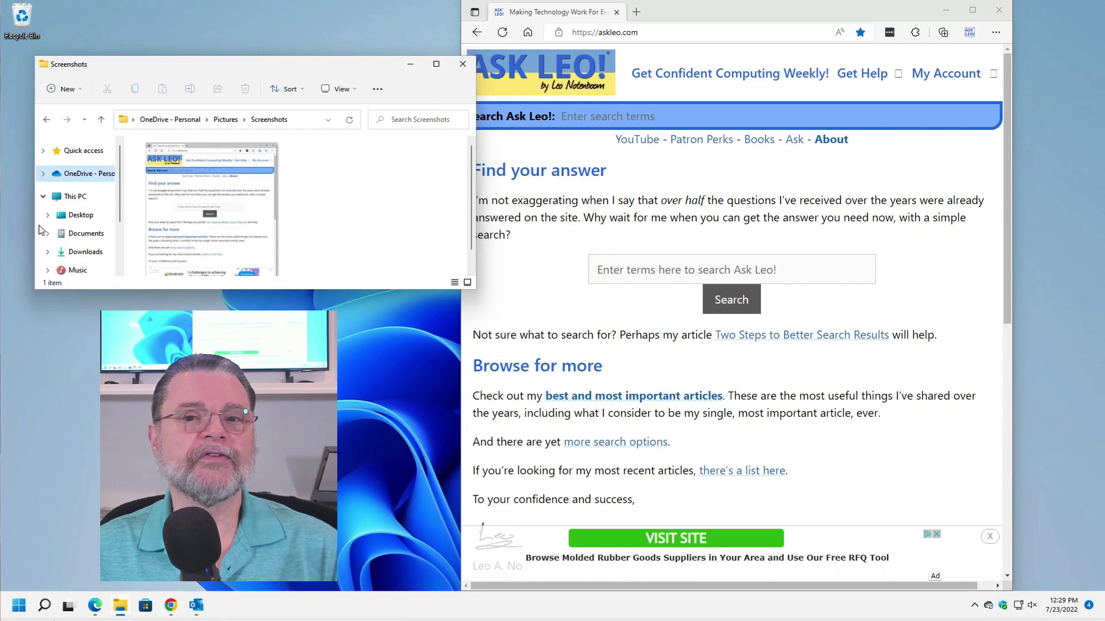
scroll(80, 208, "down", 1)
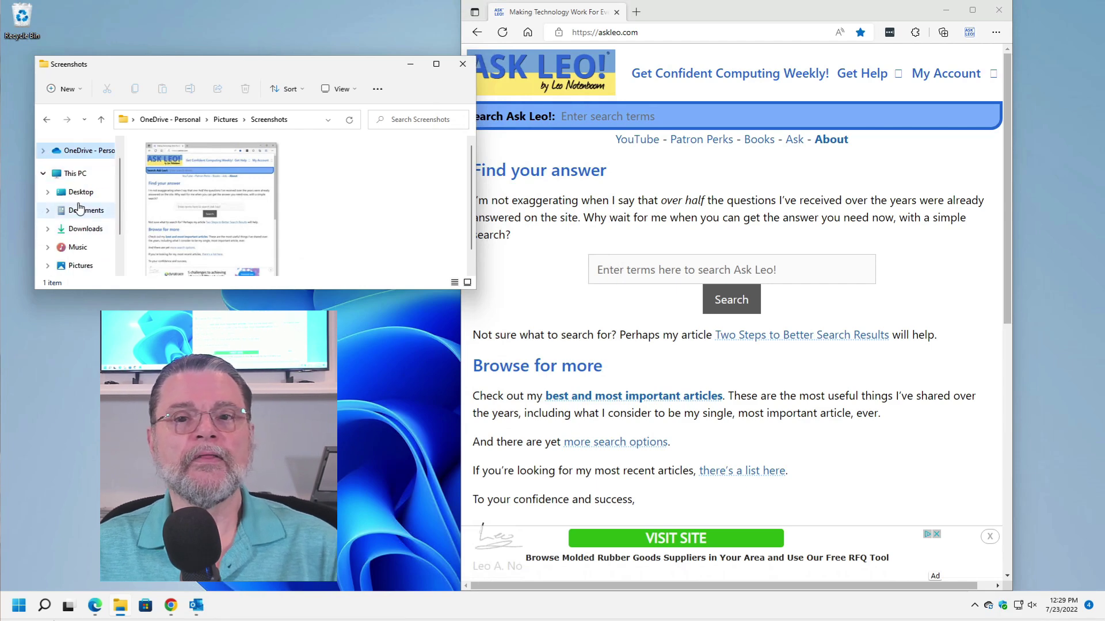
left_click(76, 267)
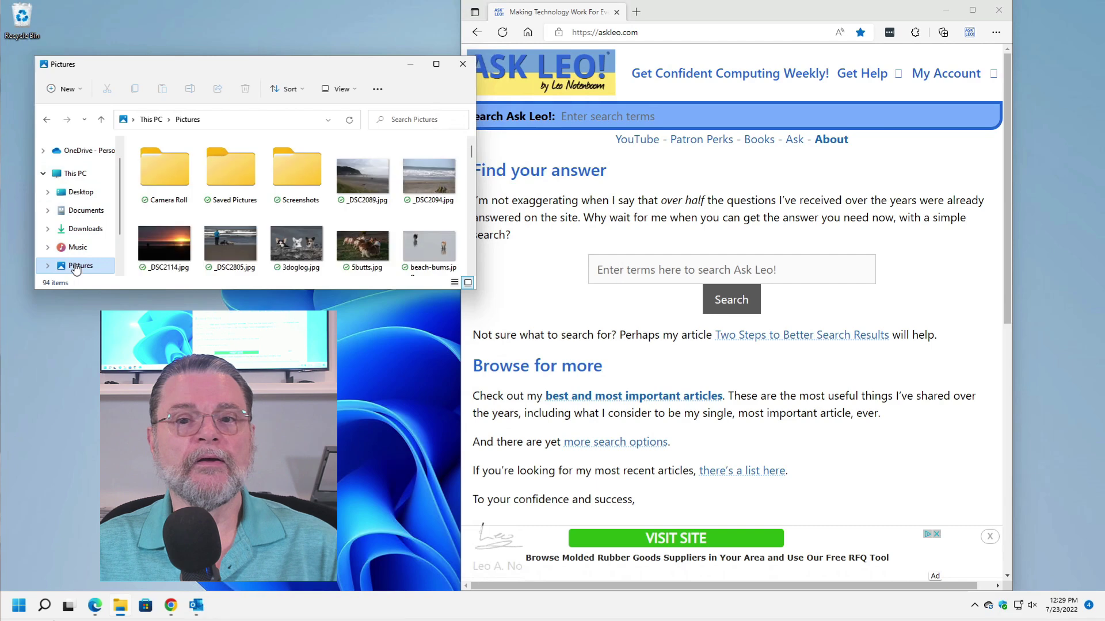
double_click(289, 185)
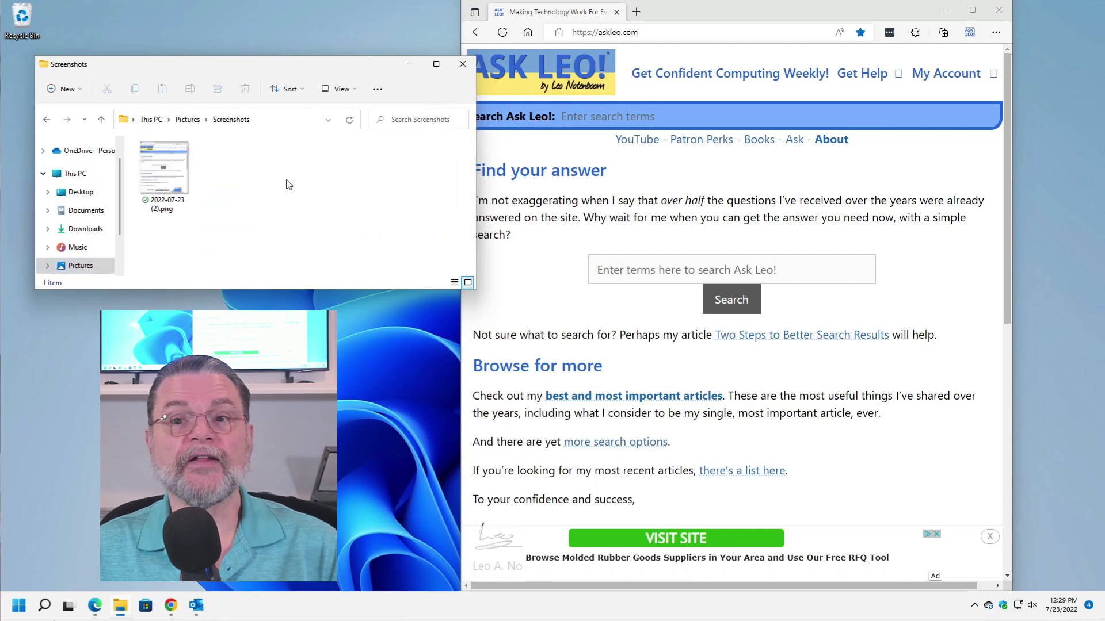
Step: Close the Screenshots window and launch Snipping Tool by searching 'snip' in Start
left_click(463, 64)
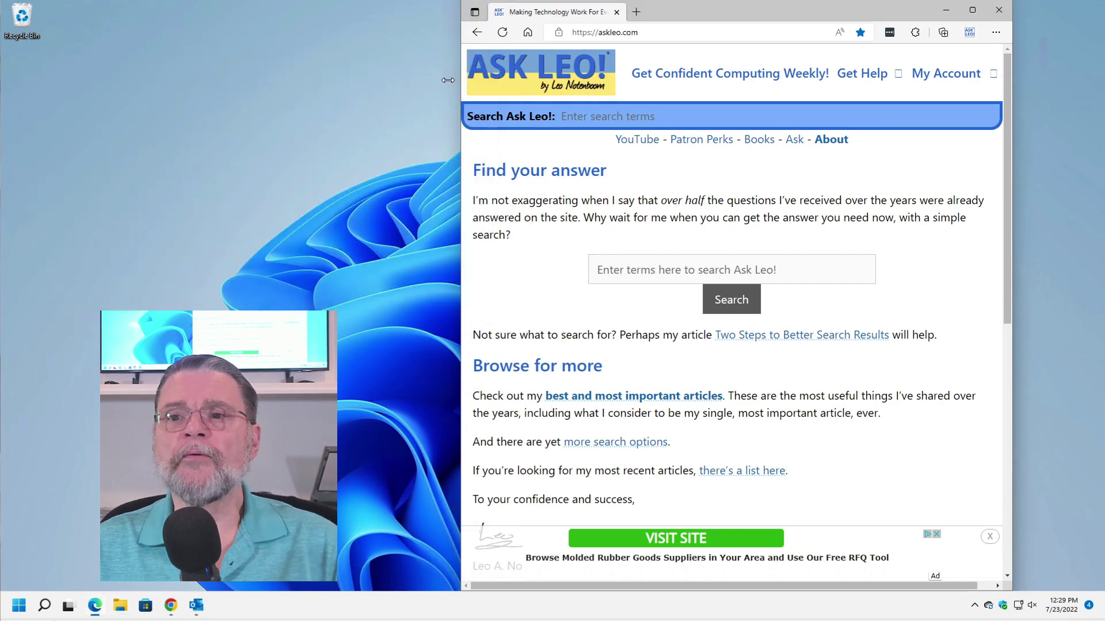
left_click(19, 609)
type("sn")
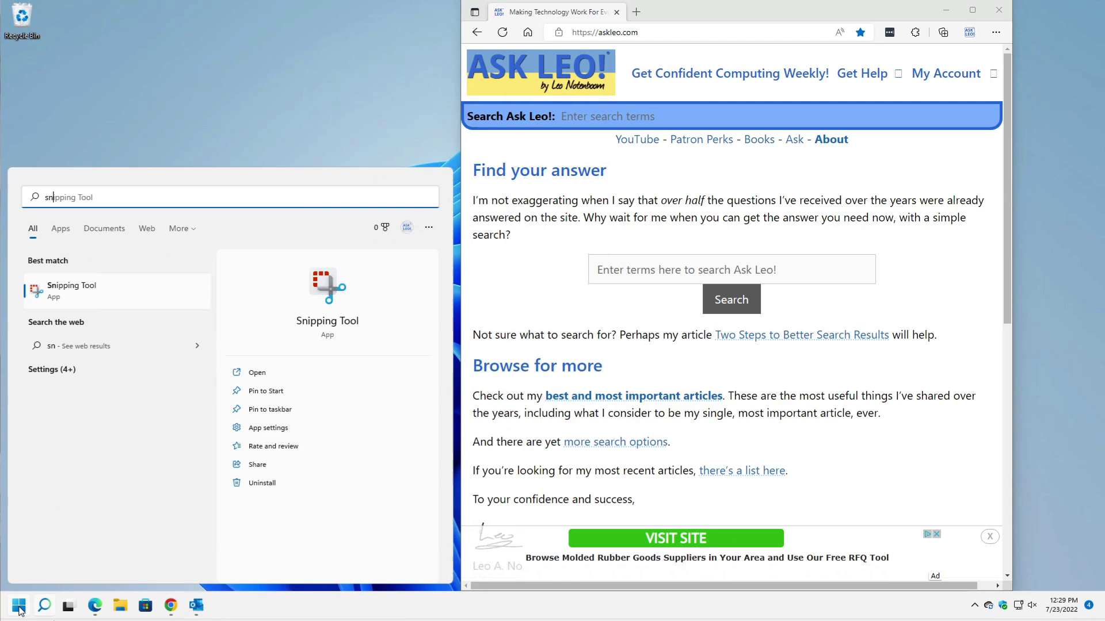
type("ip")
left_click(79, 295)
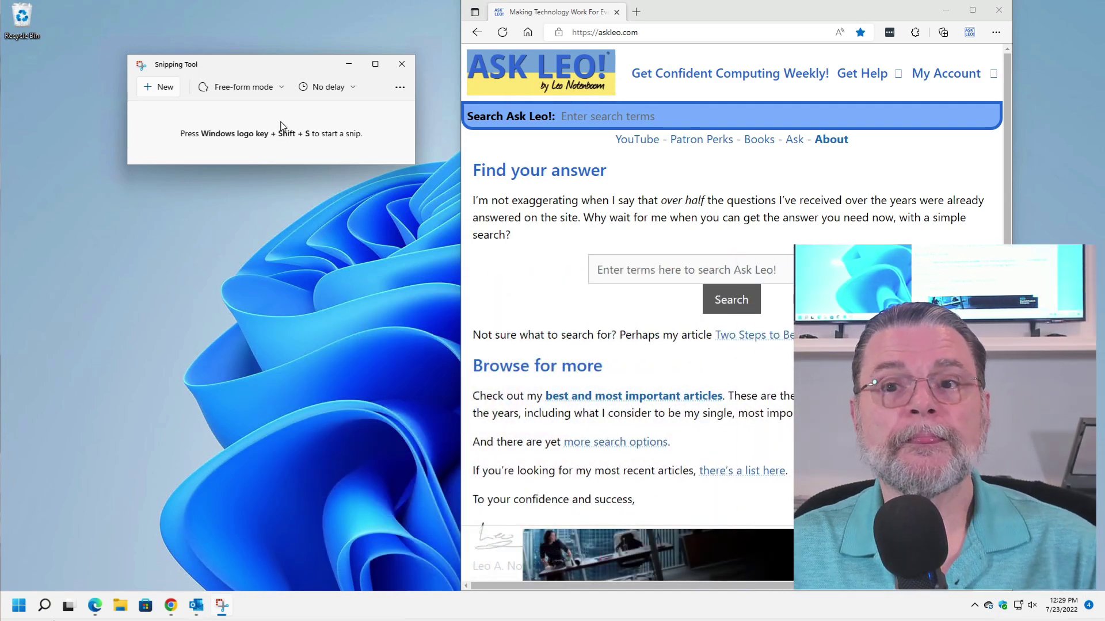
Step: Change the Snipping Tool capture mode from Free-form to Rectangle
left_click(284, 87)
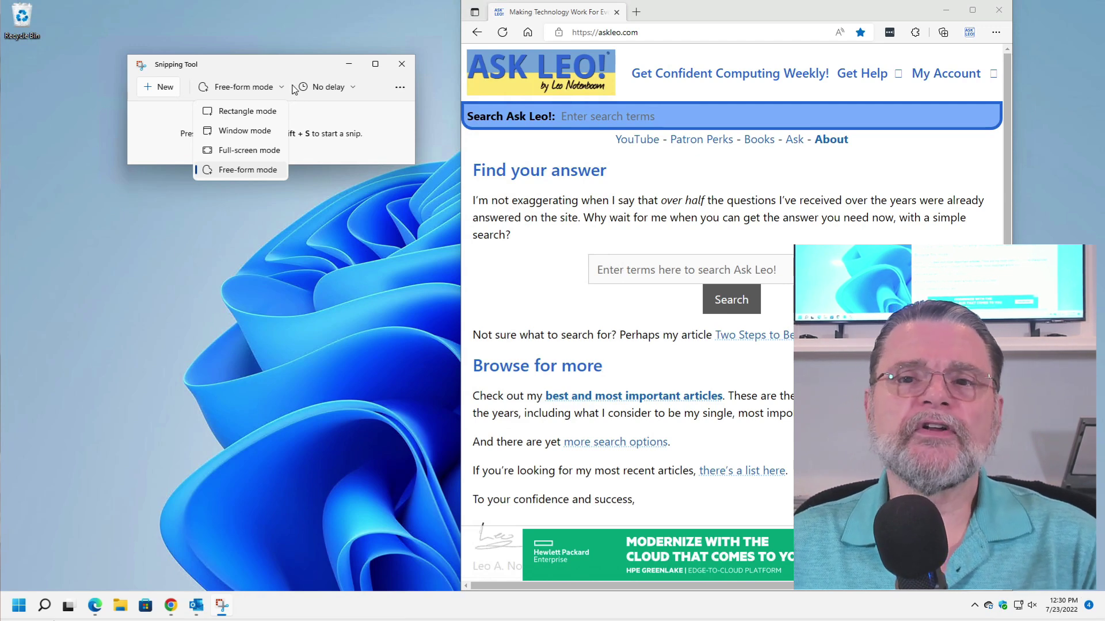
left_click(250, 114)
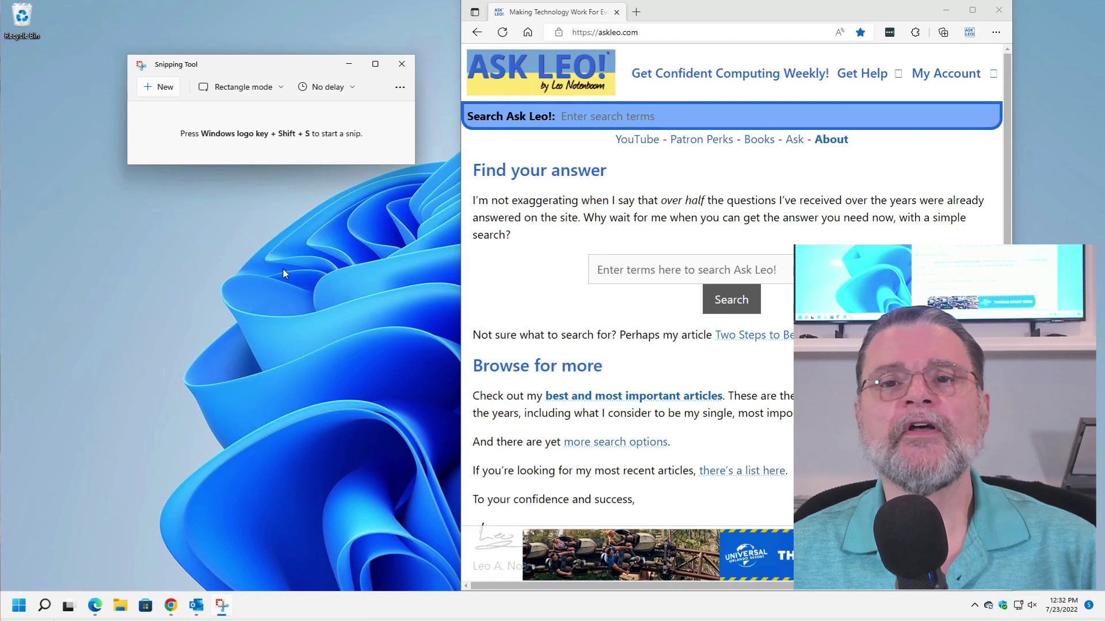
Step: Start a new snip and drag a rectangle over the Ask Leo 'Find your answer' section
left_click(163, 87)
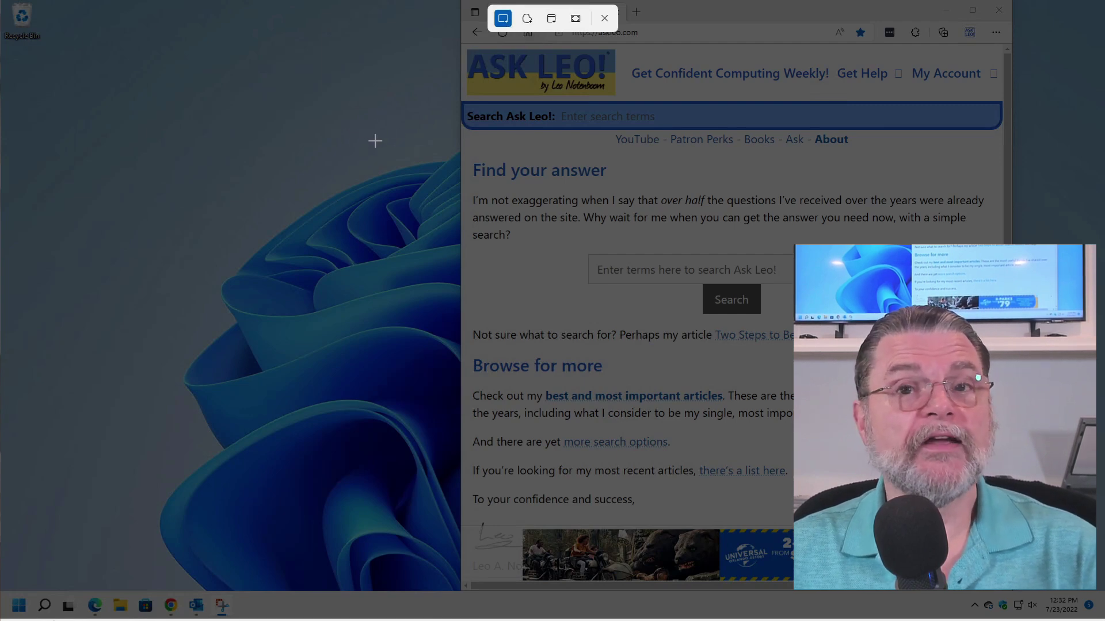
left_click_drag(310, 115, 660, 315)
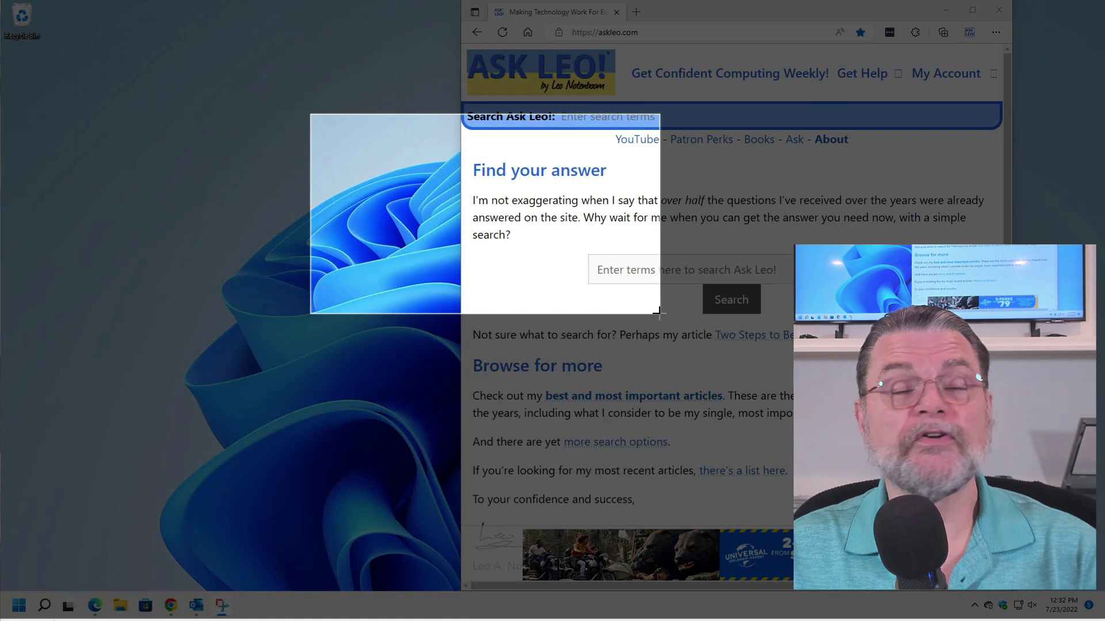
left_click_drag(659, 313, 659, 313)
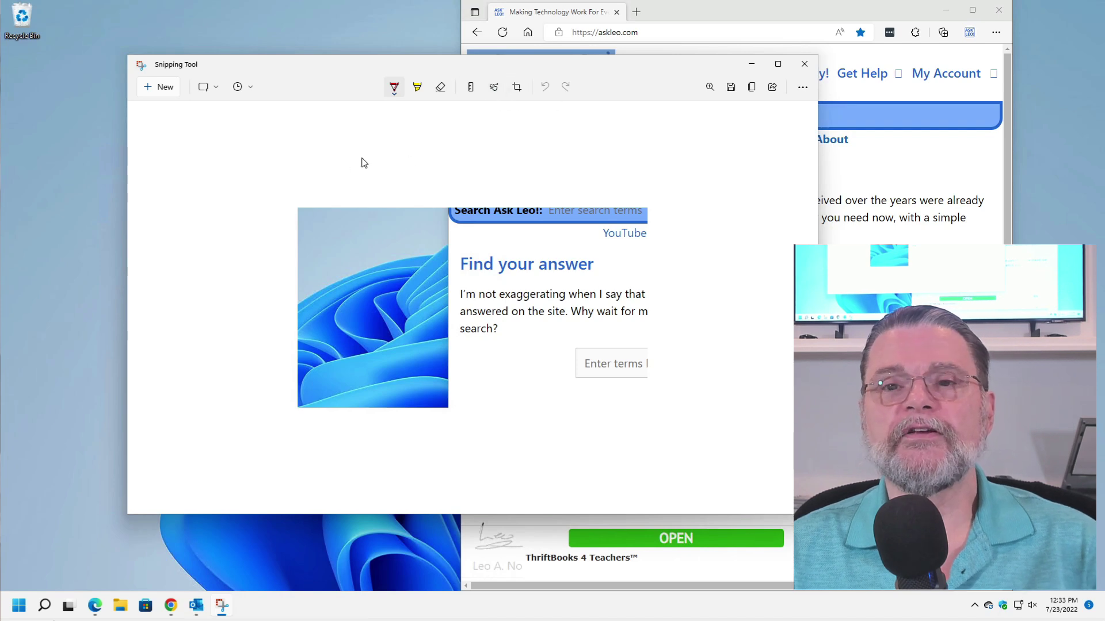
Step: Drag the yellow highlighter across the line 'I'm not exaggerating when I say that'
left_click(417, 86)
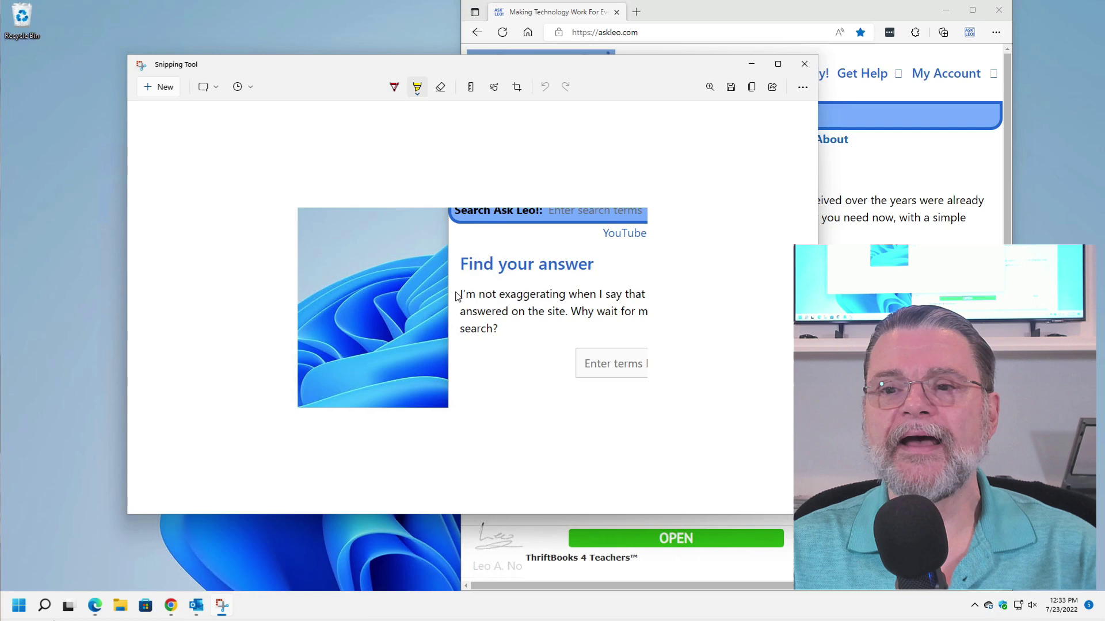
left_click_drag(457, 296, 654, 293)
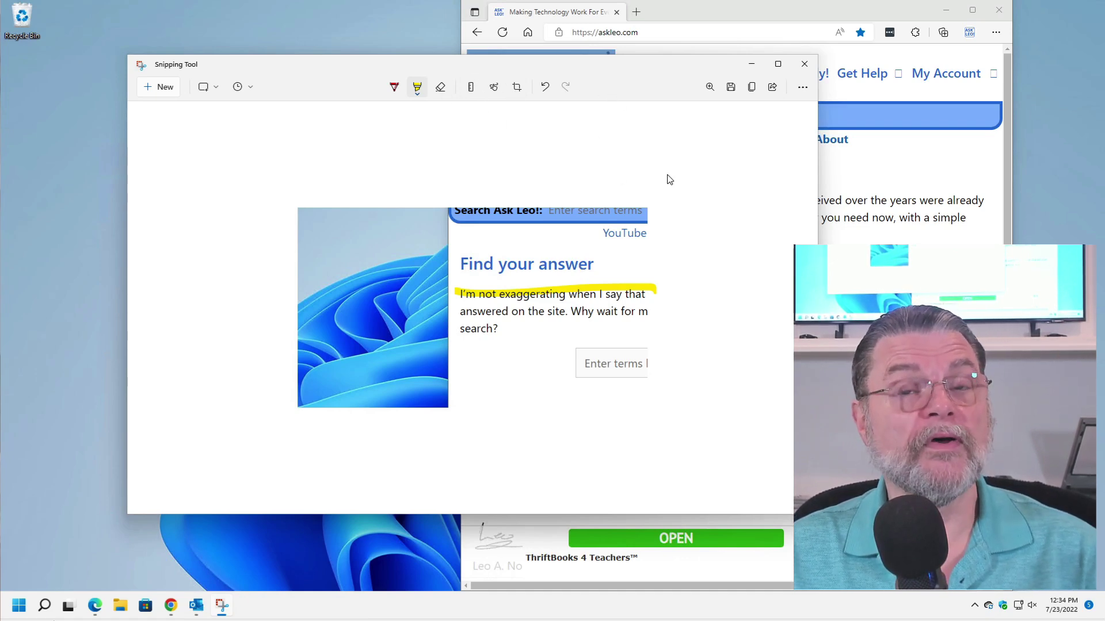
Step: Save the snip as Screenshot 2022-07-23 123424.png in This PC's Pictures > Screenshots
left_click(731, 89)
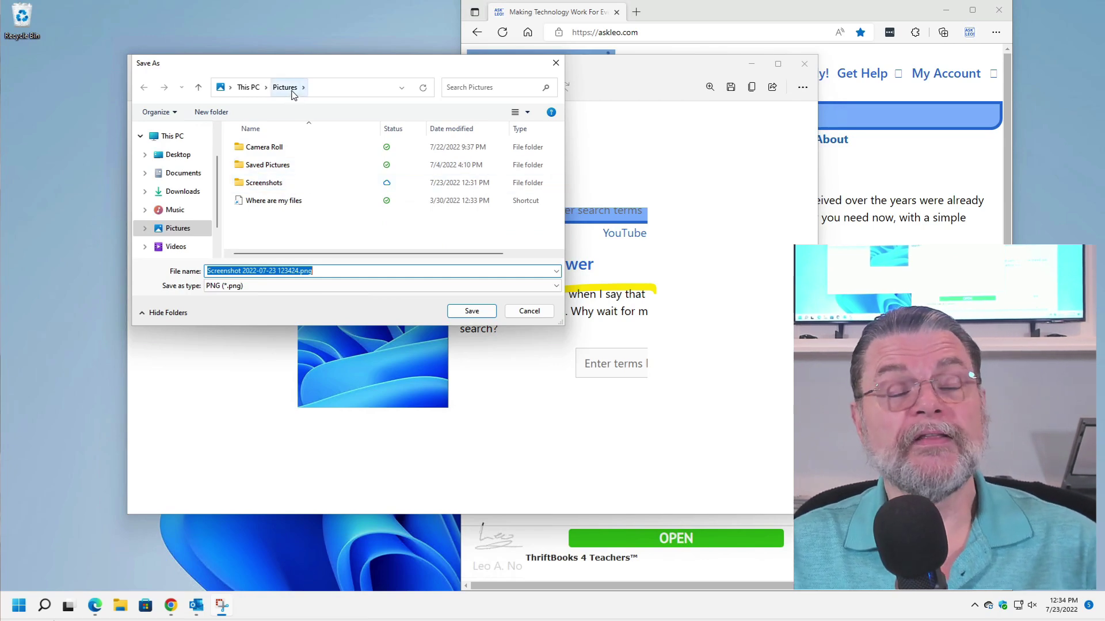
double_click(279, 183)
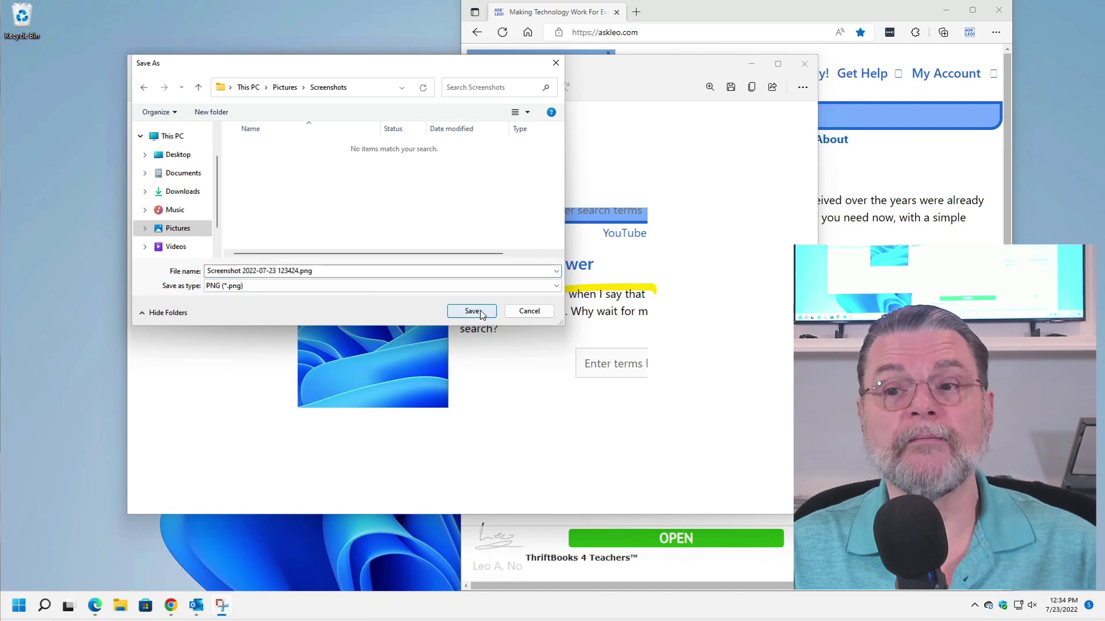
left_click(473, 311)
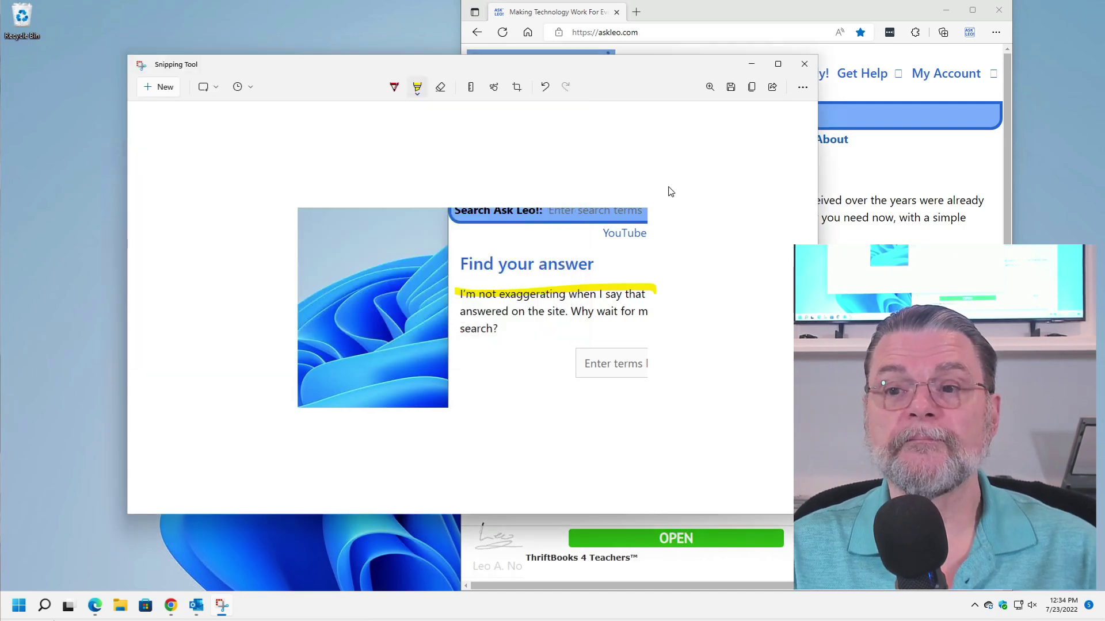
Step: Close Snipping Tool and open Pictures > Screenshots in a new File Explorer window
left_click(804, 64)
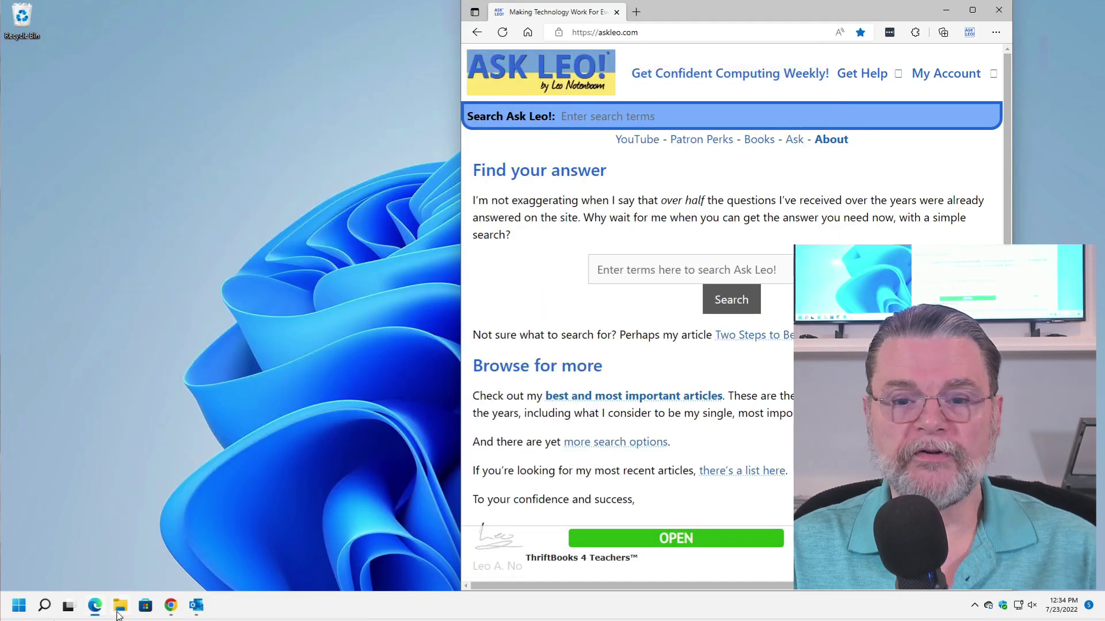
left_click(197, 467)
key("super+e")
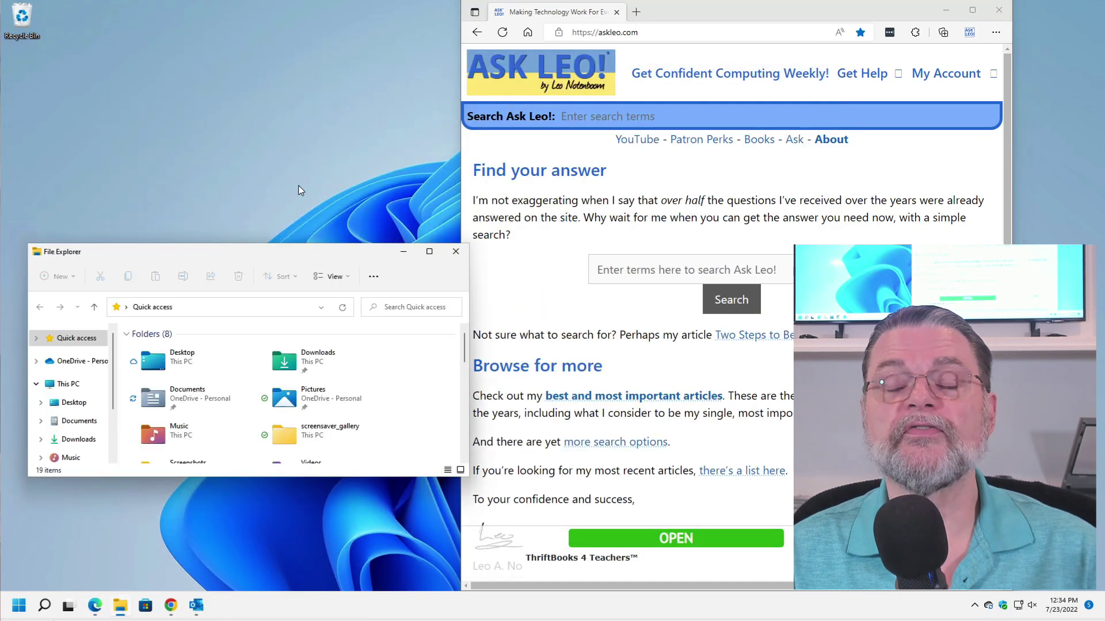
double_click(321, 387)
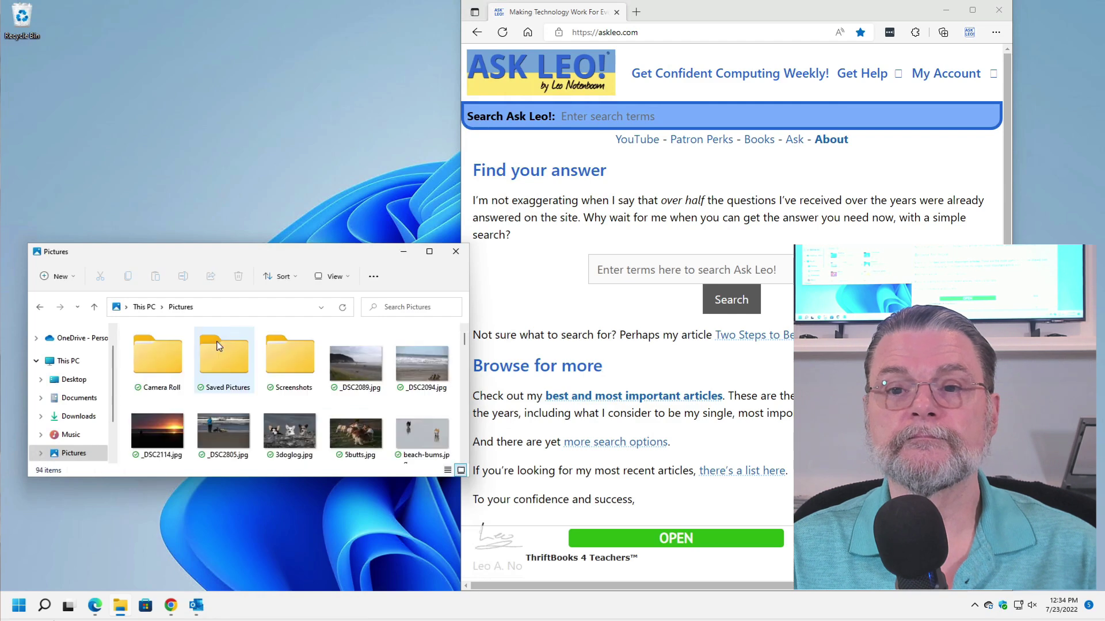
double_click(290, 357)
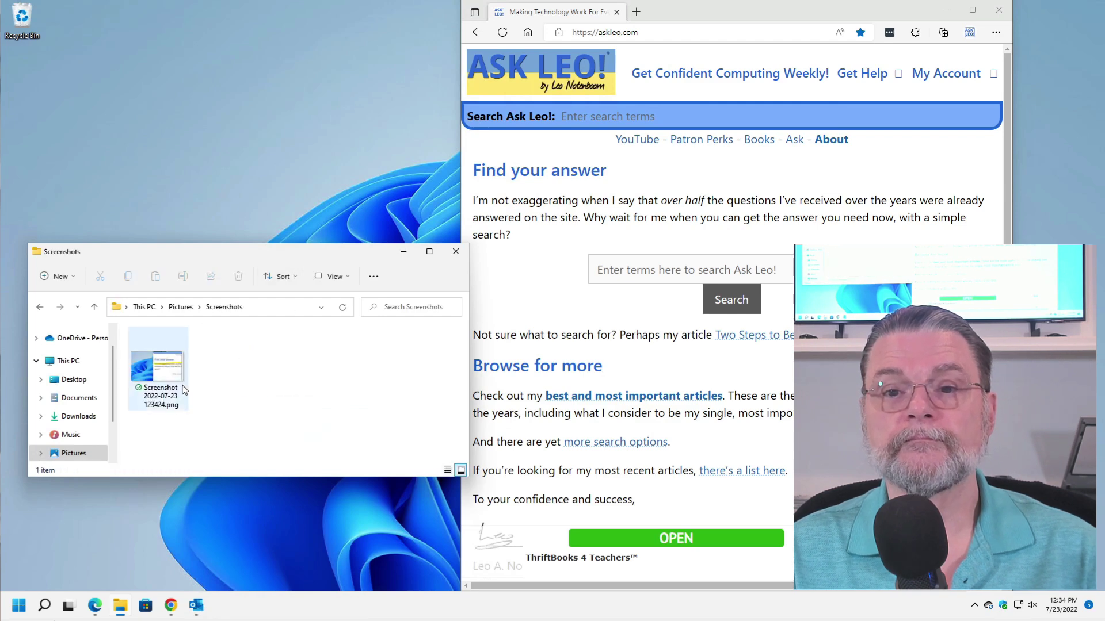
Step: View Screenshot 2022-07-23 123424.png to confirm the yellow highlight, then close the viewer and folder
left_click(170, 372)
double_click(170, 373)
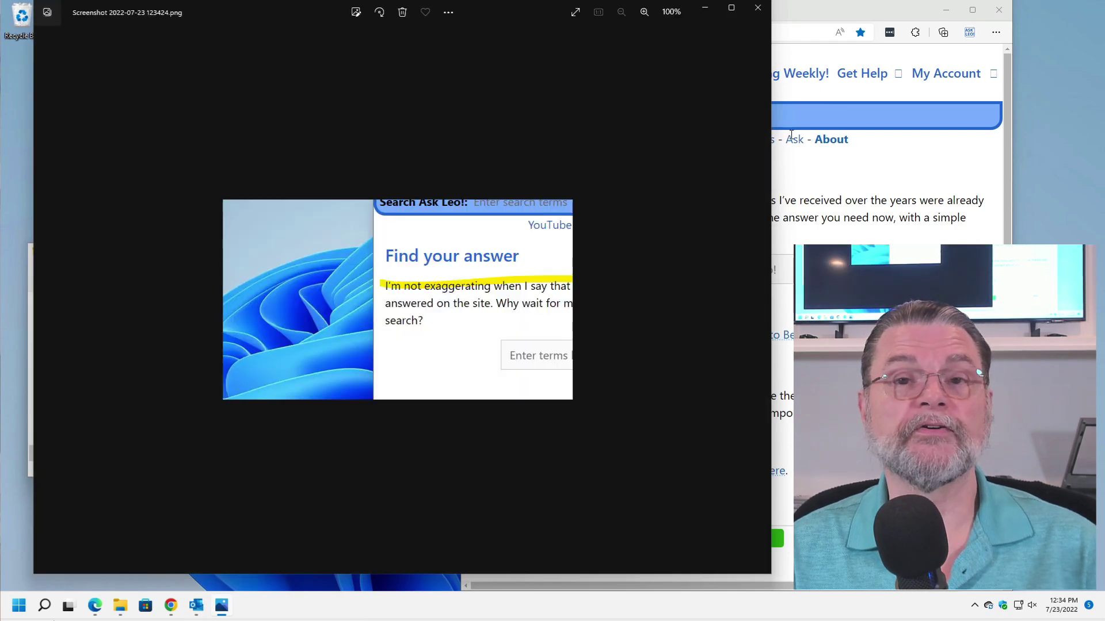
key("alt+F4")
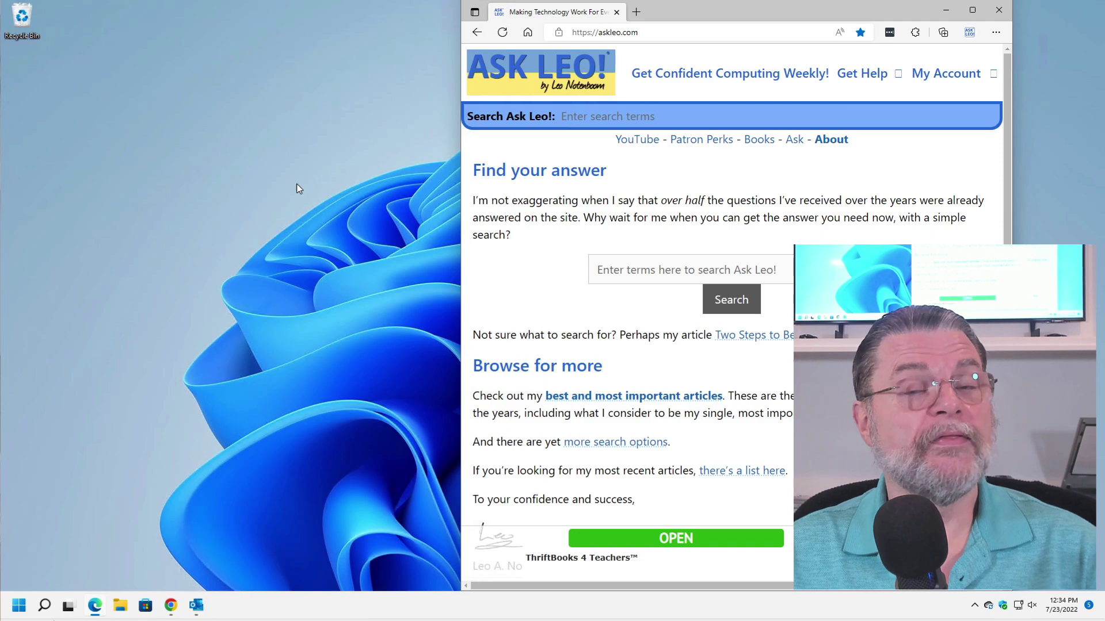